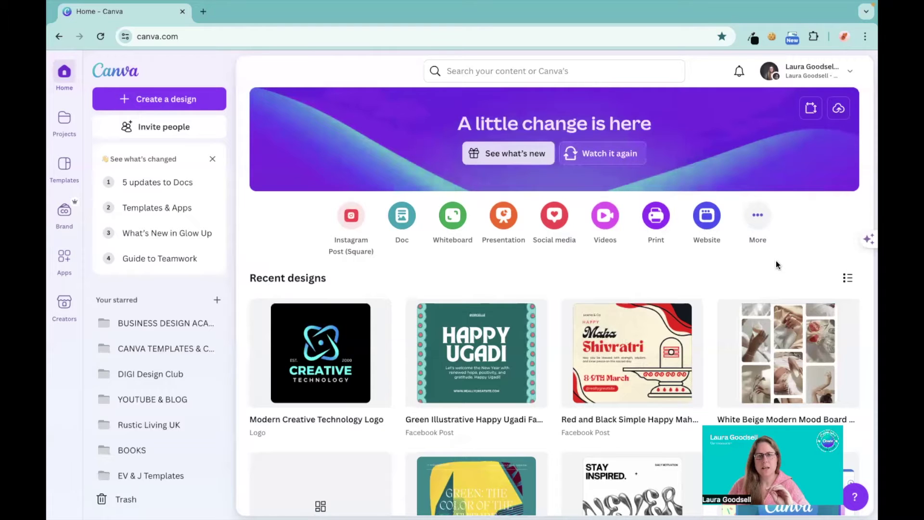
# Look through the recent designs listed on the home page
pyautogui.scroll(-15, 776, 264)
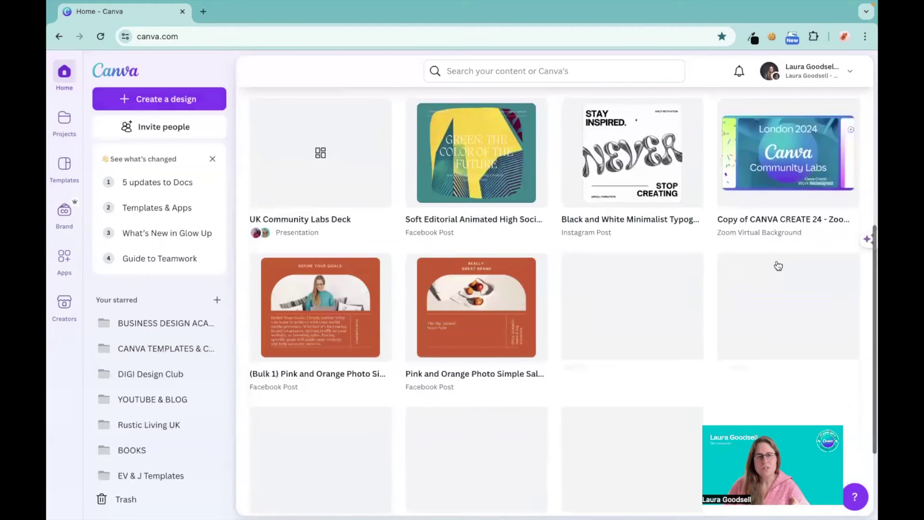
pyautogui.scroll(-10, 778, 265)
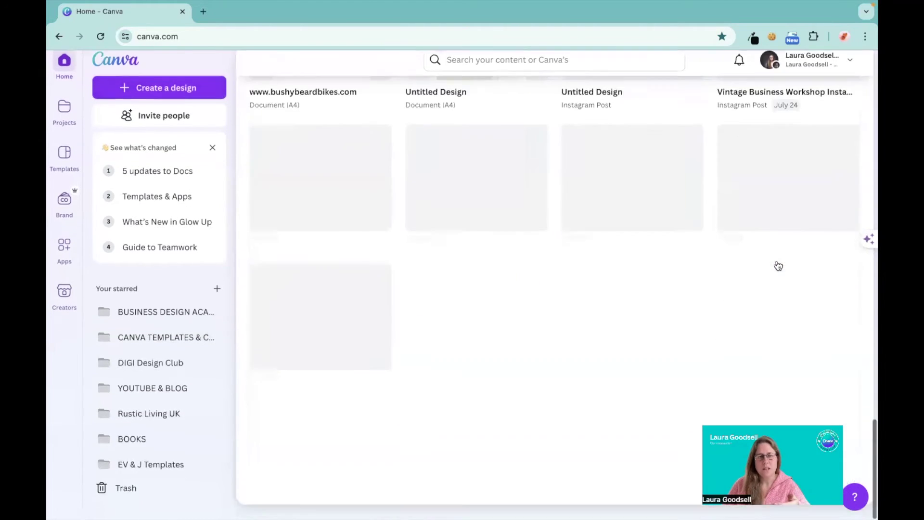
pyautogui.press('F5')
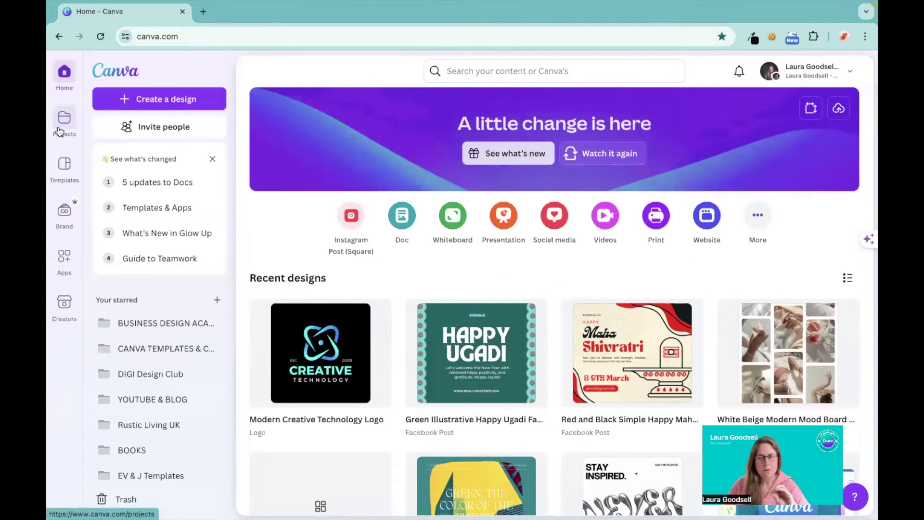
# Open the Projects page and look through its recent designs, folders and other project content
pyautogui.click(60, 132)
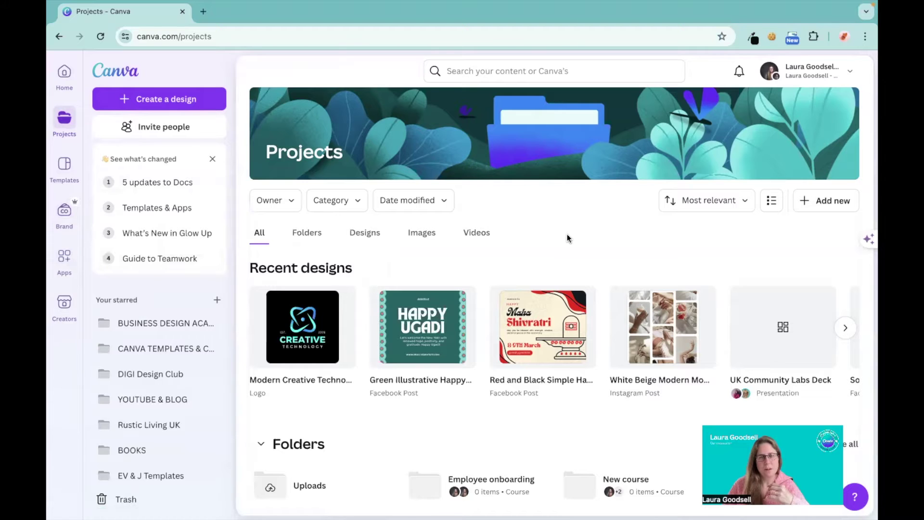
pyautogui.scroll(-6, 567, 233)
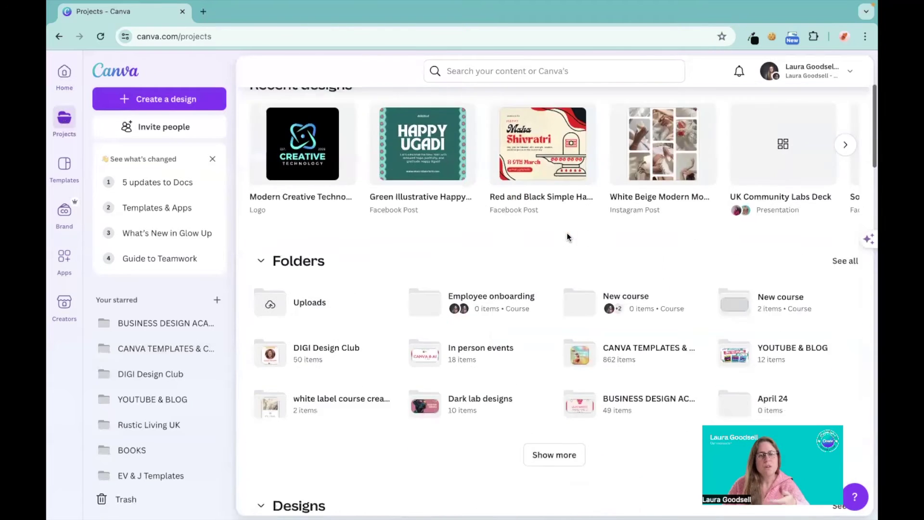
pyautogui.scroll(-5, 569, 237)
pyautogui.scroll(-7, 569, 238)
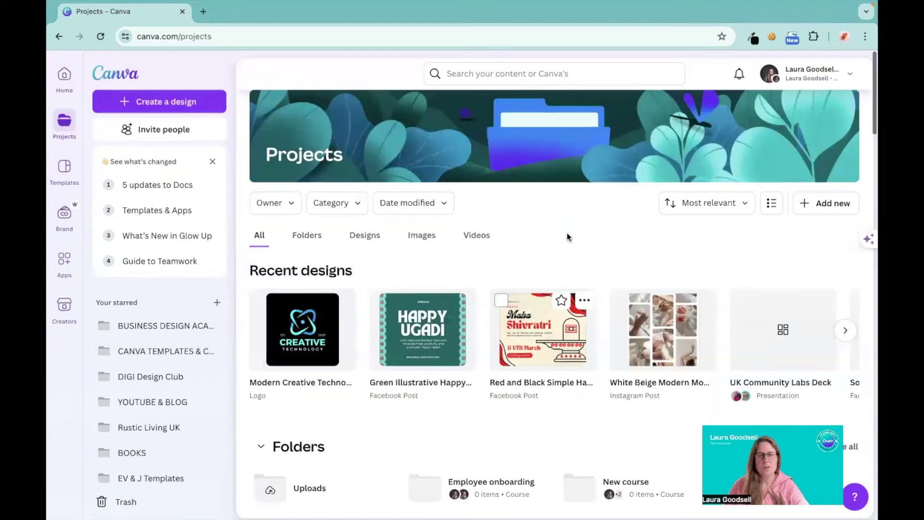
pyautogui.scroll(-1, 566, 236)
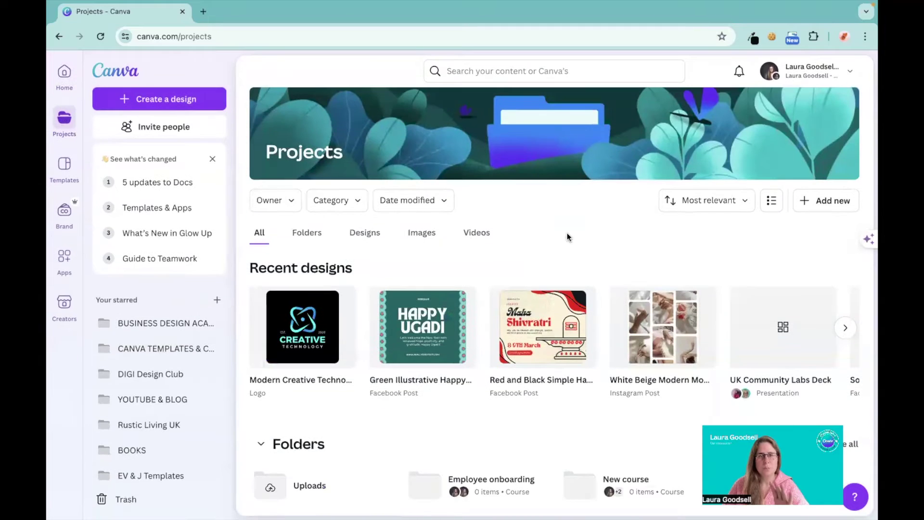
# View the Work Kits page in the templates section and browse the photo library
pyautogui.click(67, 164)
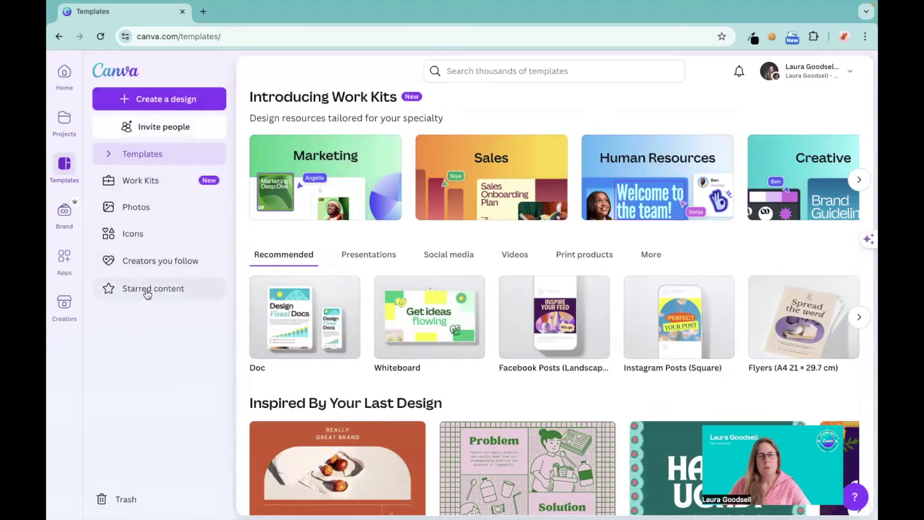
pyautogui.click(146, 185)
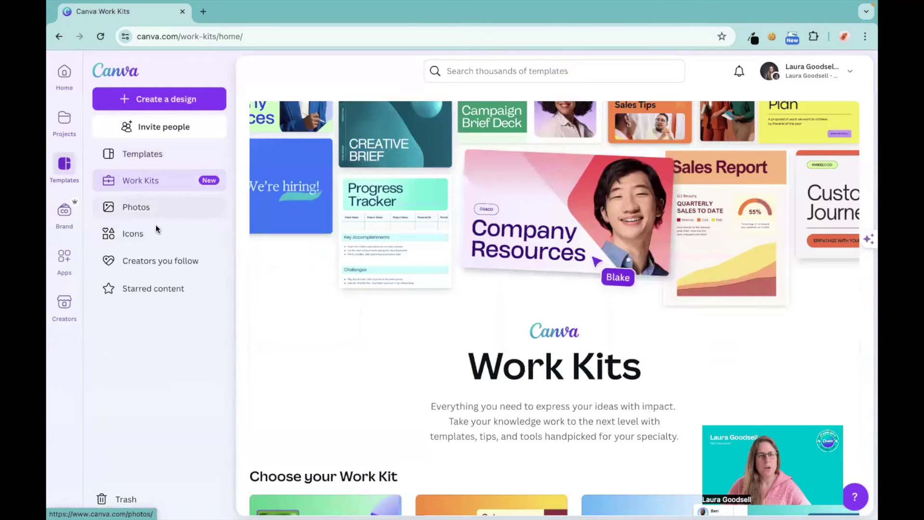
pyautogui.click(151, 208)
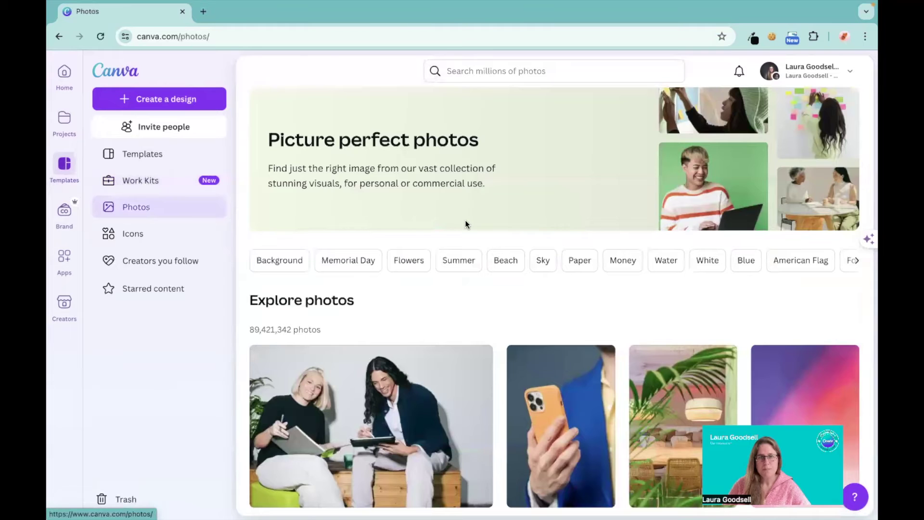
pyautogui.scroll(-12, 465, 223)
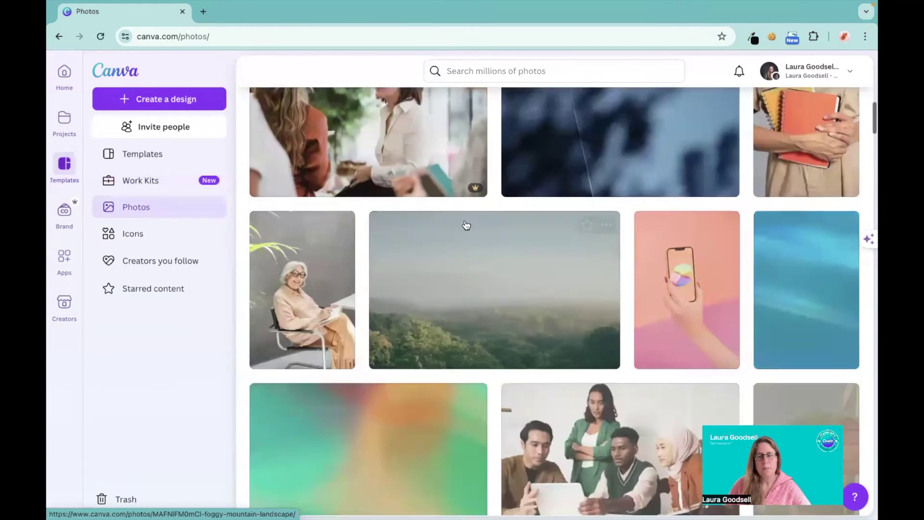
pyautogui.scroll(-8, 466, 224)
pyautogui.scroll(20, 465, 224)
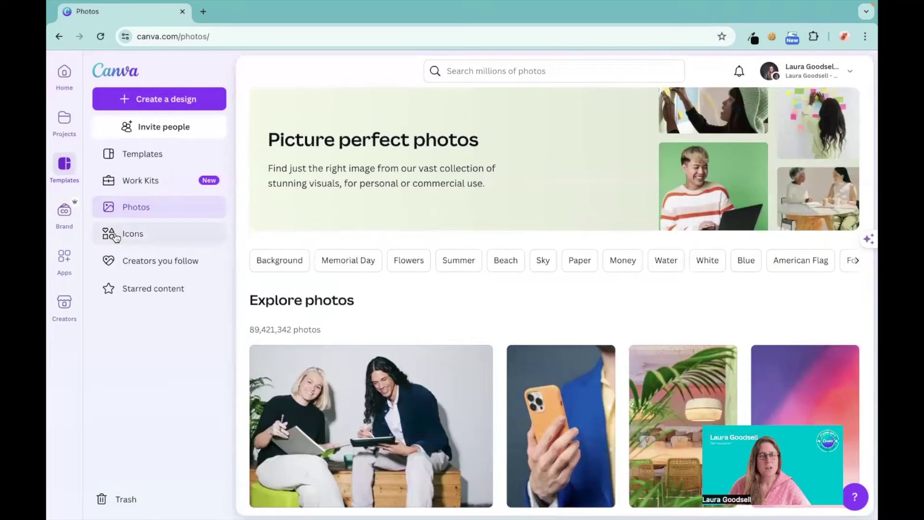
# Open the icon library within the templates section and browse the available icons
pyautogui.click(140, 234)
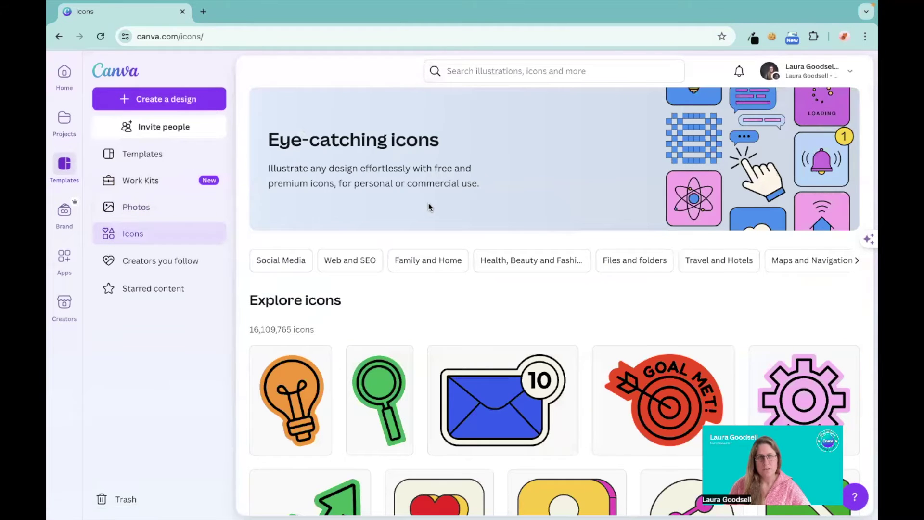
pyautogui.scroll(-5, 428, 204)
pyautogui.scroll(-3, 428, 206)
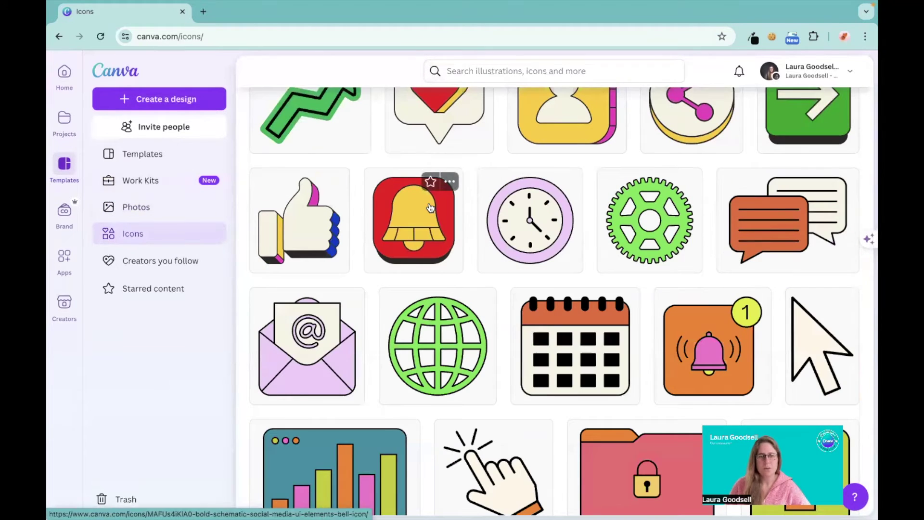
# Browse the page of followed creators, from the suggested creators through the list of those already followed
pyautogui.click(123, 262)
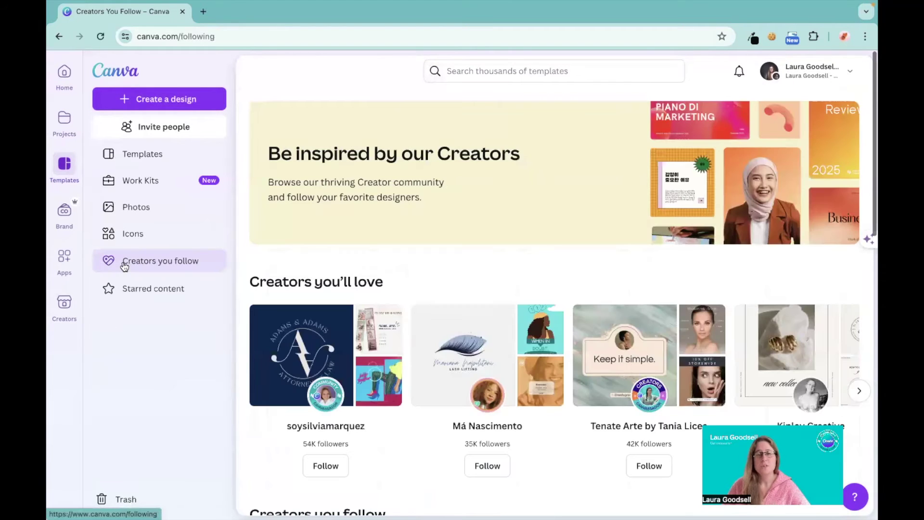
pyautogui.scroll(-10, 436, 275)
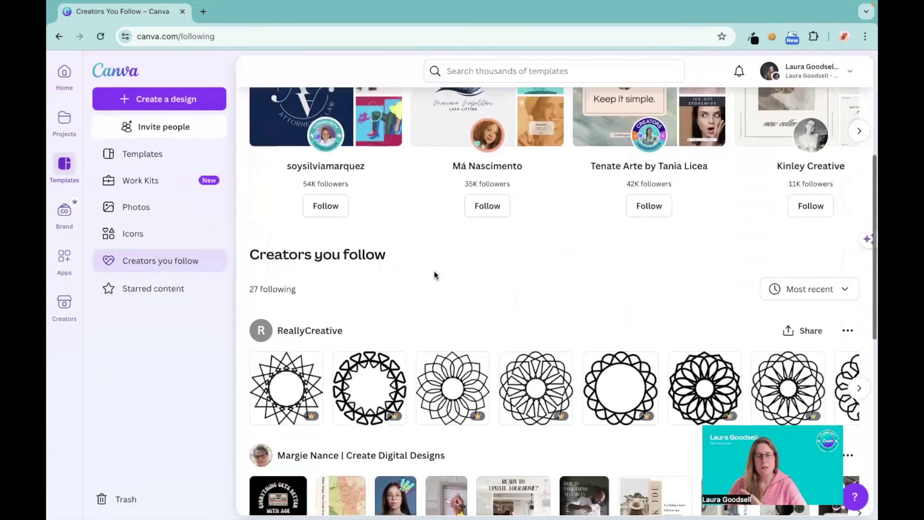
pyautogui.scroll(-8, 435, 275)
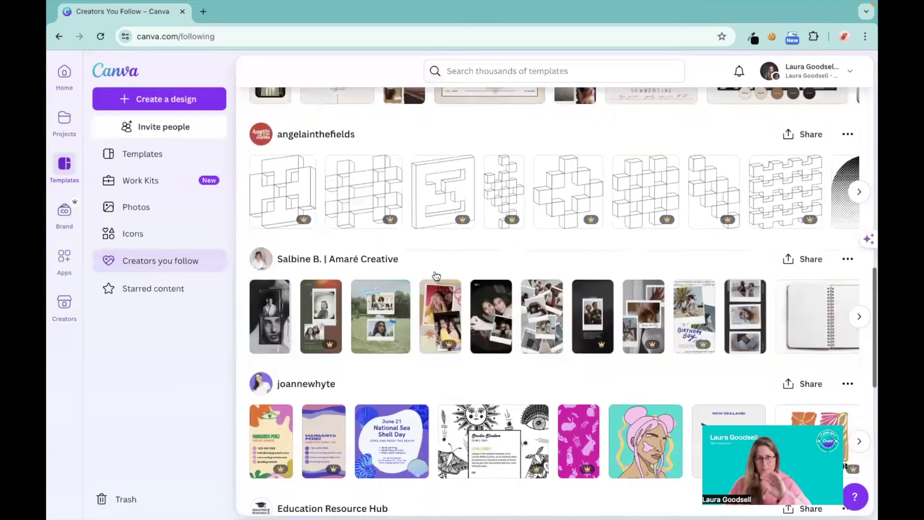
pyautogui.scroll(-4, 435, 275)
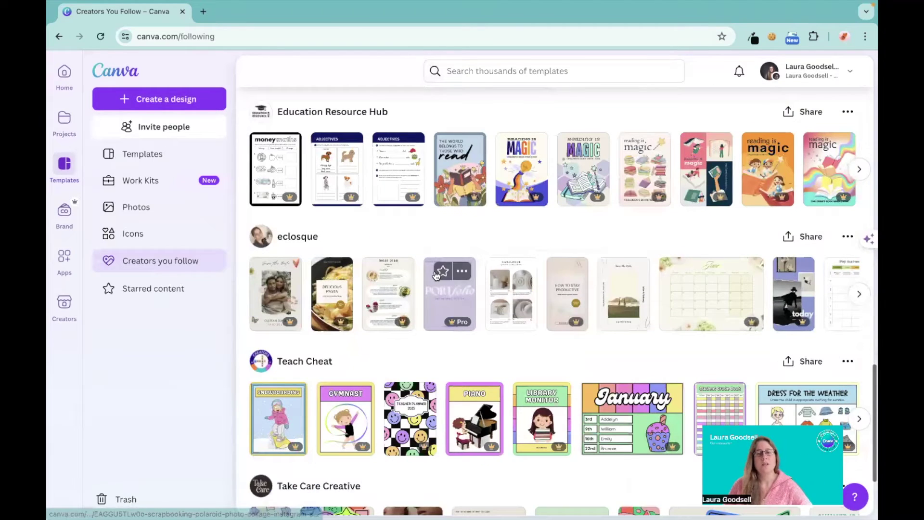
pyautogui.scroll(10, 436, 275)
pyautogui.scroll(12, 427, 274)
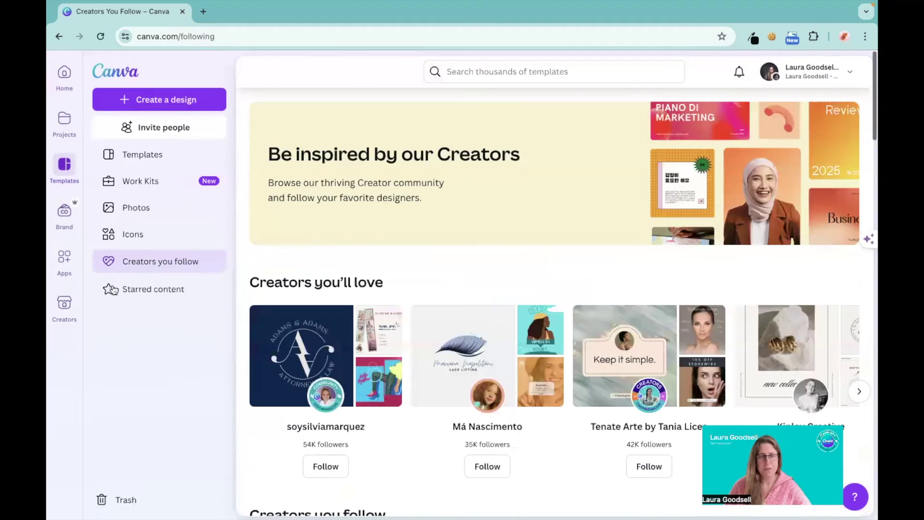
# Open the starred content and look through the saved images and elements
pyautogui.click(133, 290)
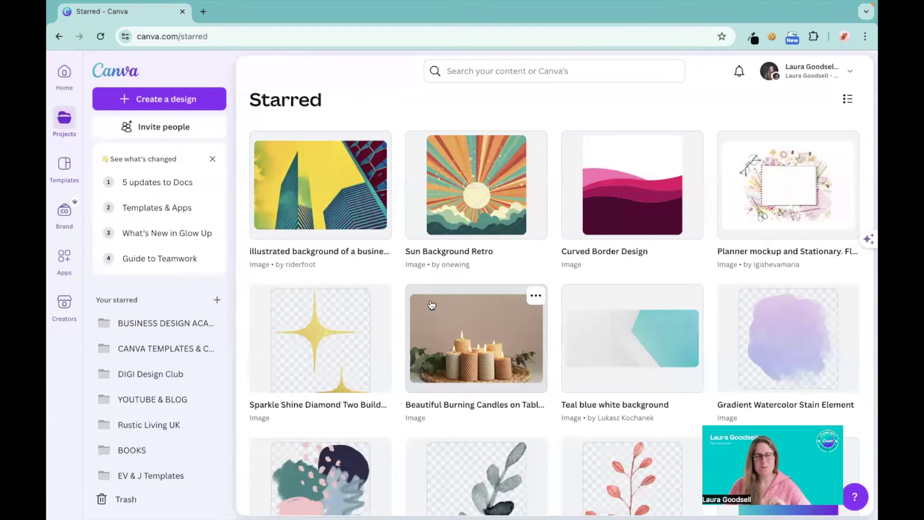
pyautogui.scroll(-10, 327, 345)
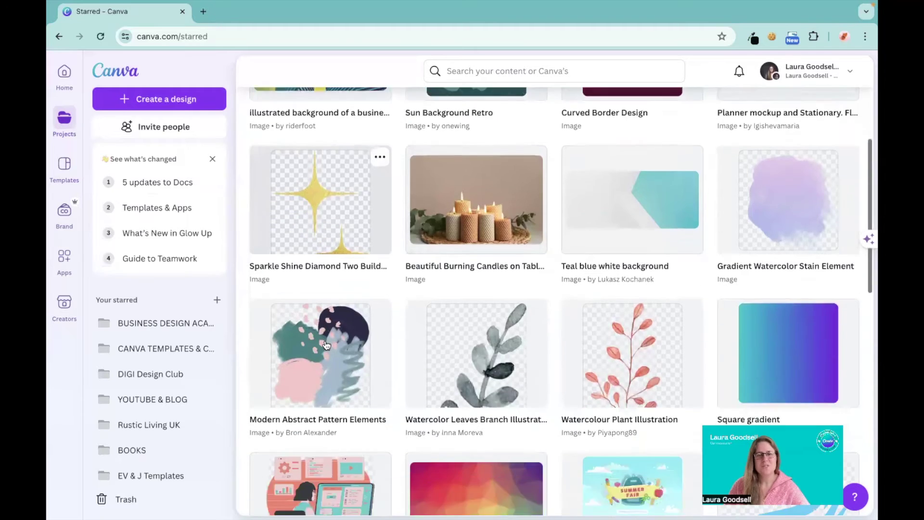
pyautogui.scroll(10, 326, 345)
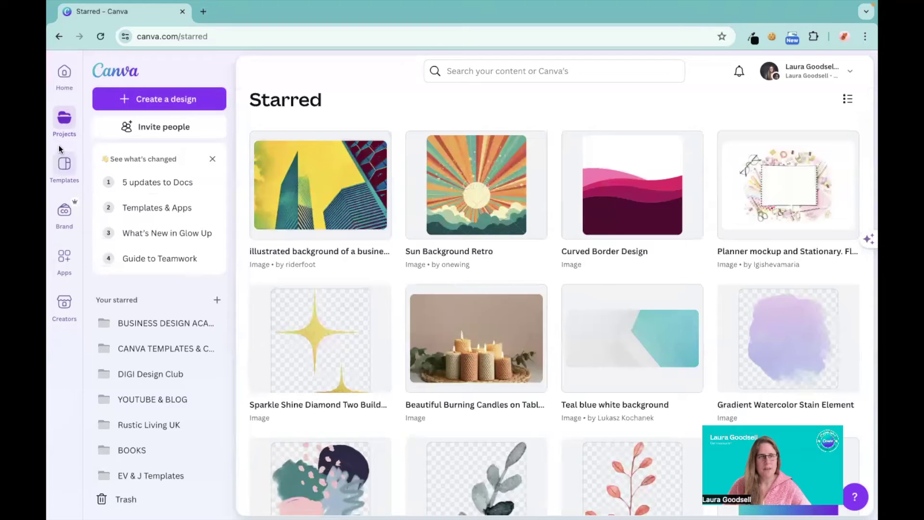
# Examine the brand section's Brand Templates and Brand Controls pages, ending on the Brand Kits overview
pyautogui.click(61, 212)
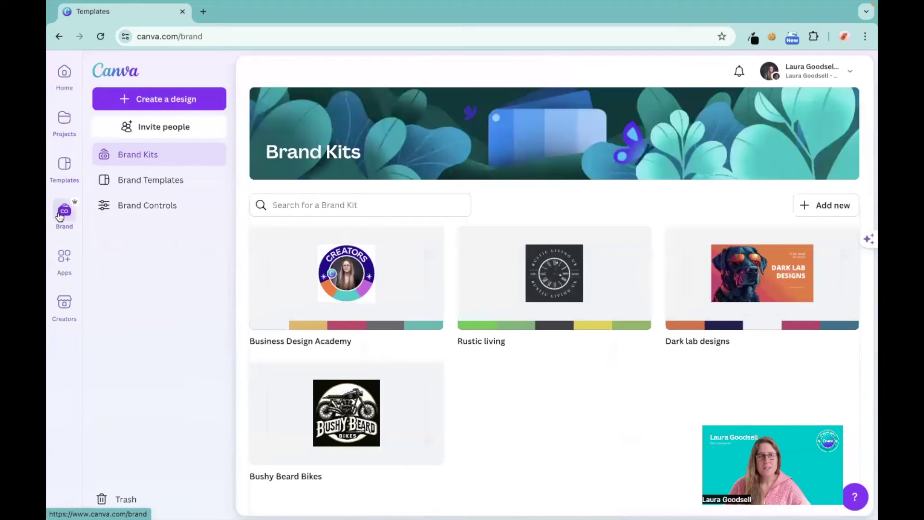
pyautogui.click(174, 187)
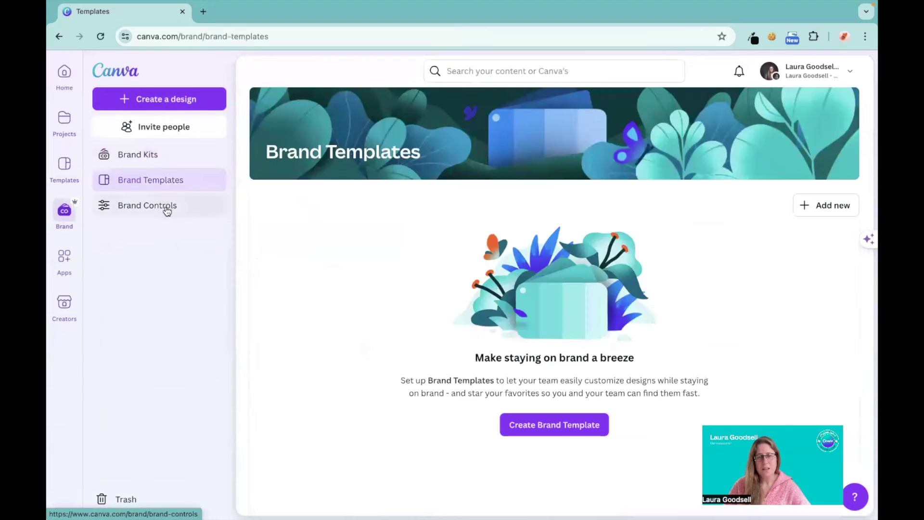
pyautogui.click(166, 208)
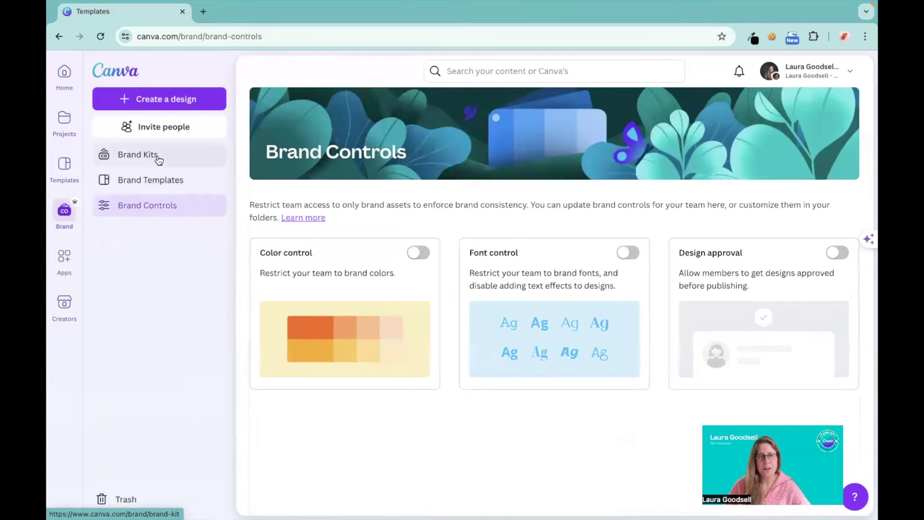
pyautogui.click(157, 185)
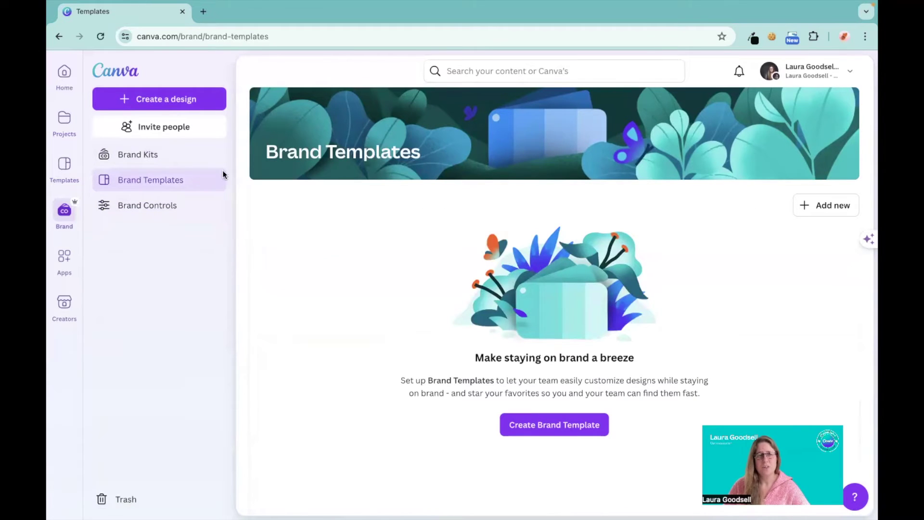
pyautogui.click(144, 157)
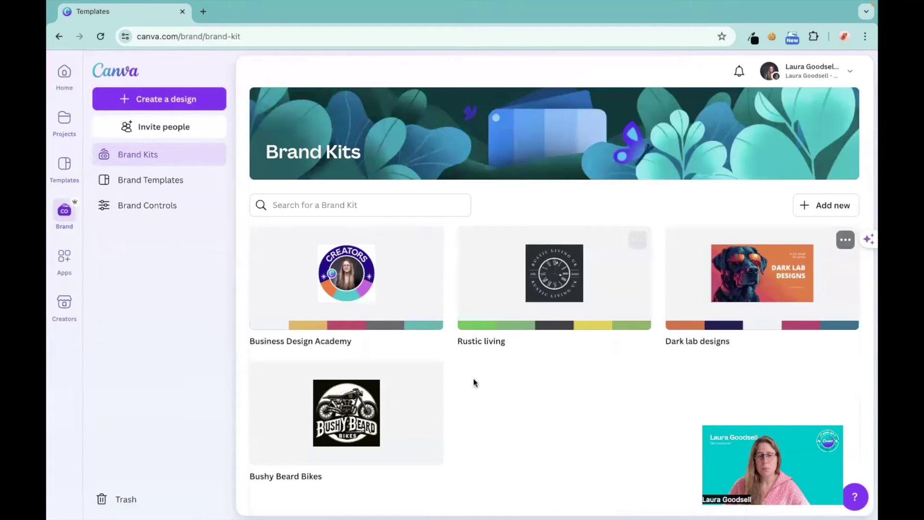
pyautogui.scroll(-1, 437, 284)
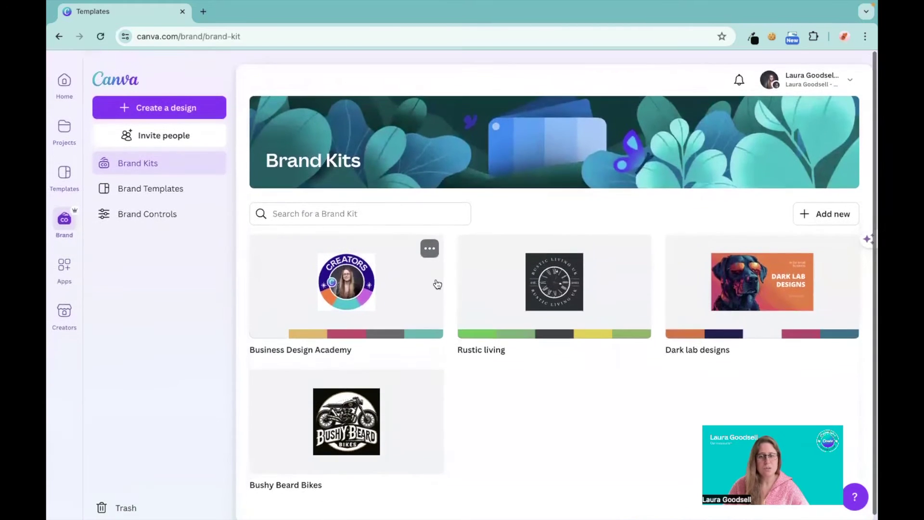
pyautogui.scroll(1, 390, 326)
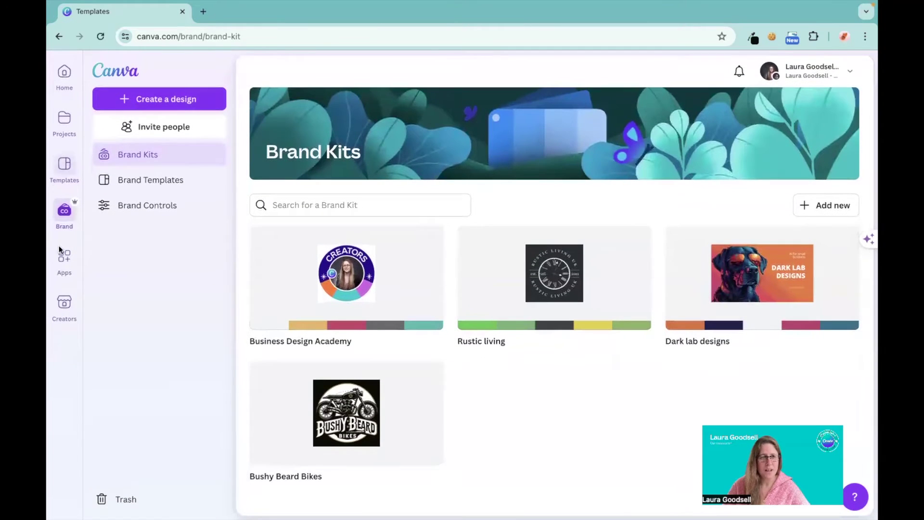
# Open the apps directory and browse the apps offered for the different teams and categories
pyautogui.click(63, 263)
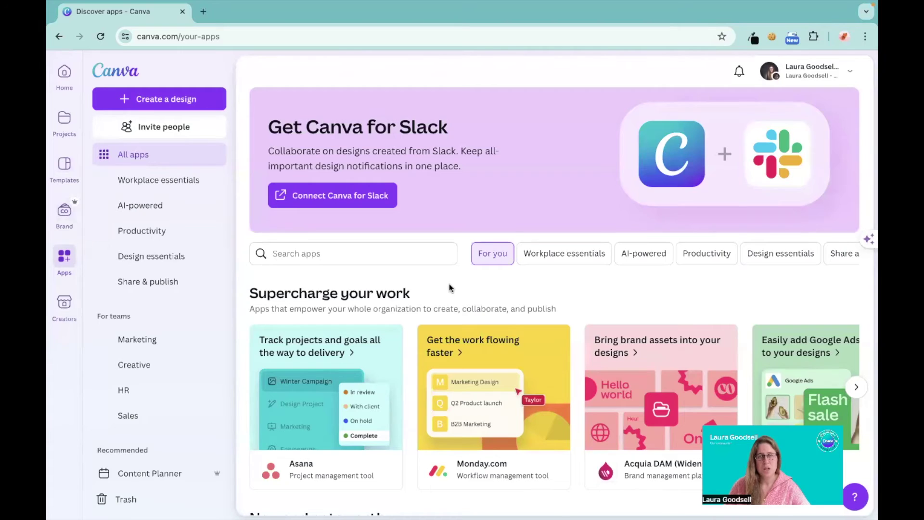
pyautogui.scroll(-7, 450, 287)
pyautogui.scroll(-6, 449, 288)
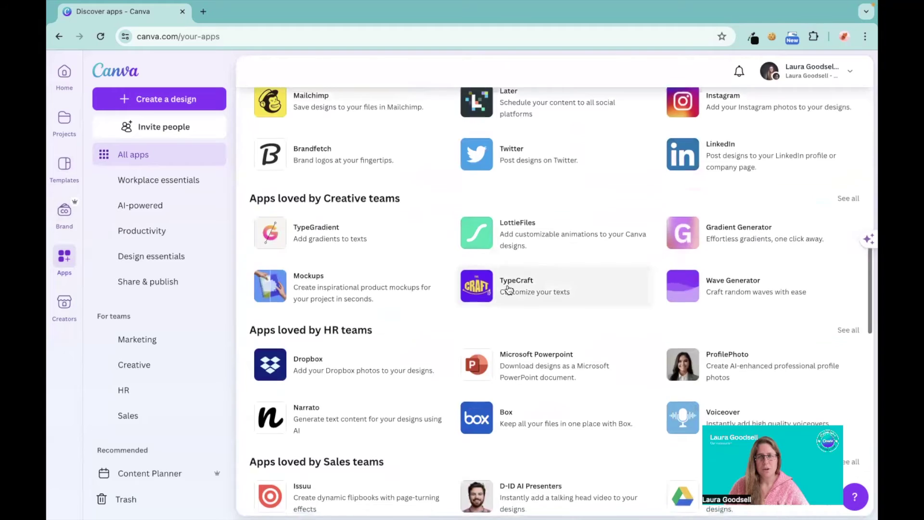
pyautogui.scroll(-4, 509, 289)
pyautogui.scroll(-5, 509, 289)
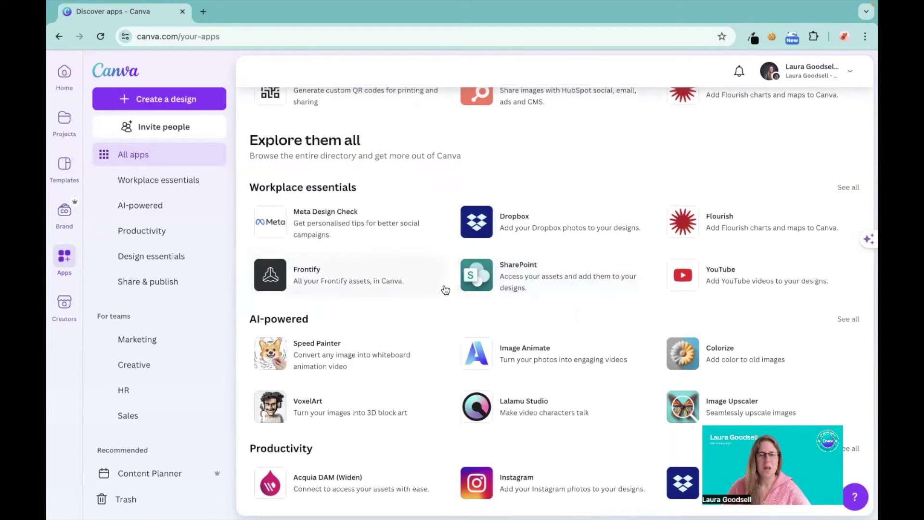
pyautogui.scroll(-8, 444, 289)
pyautogui.scroll(15, 443, 289)
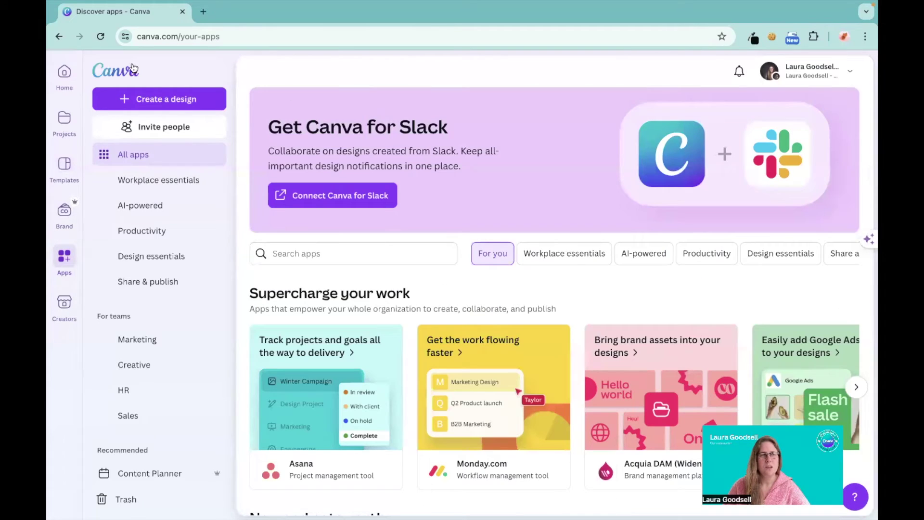
# Return to the home page and open the recent design "Red and Black Simple Happy Maha Shivratri Facebook Post" in the editor
pyautogui.click(133, 69)
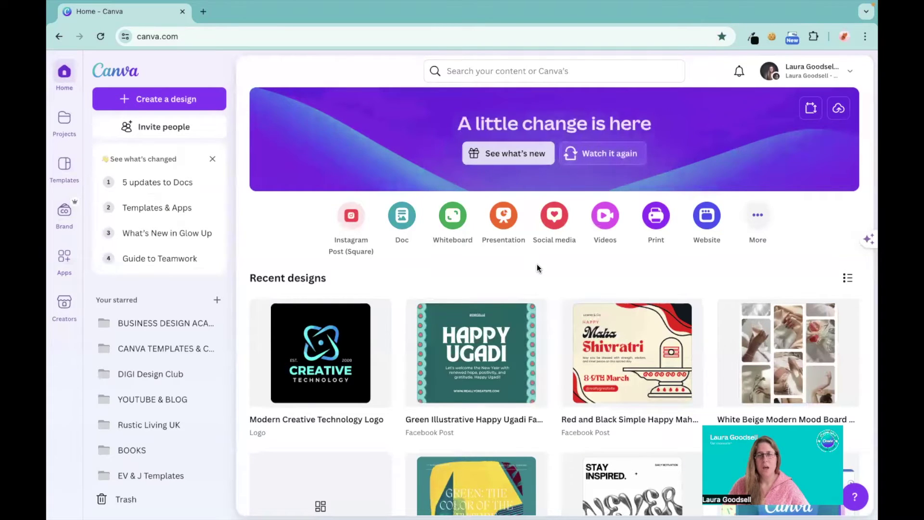
pyautogui.click(627, 344)
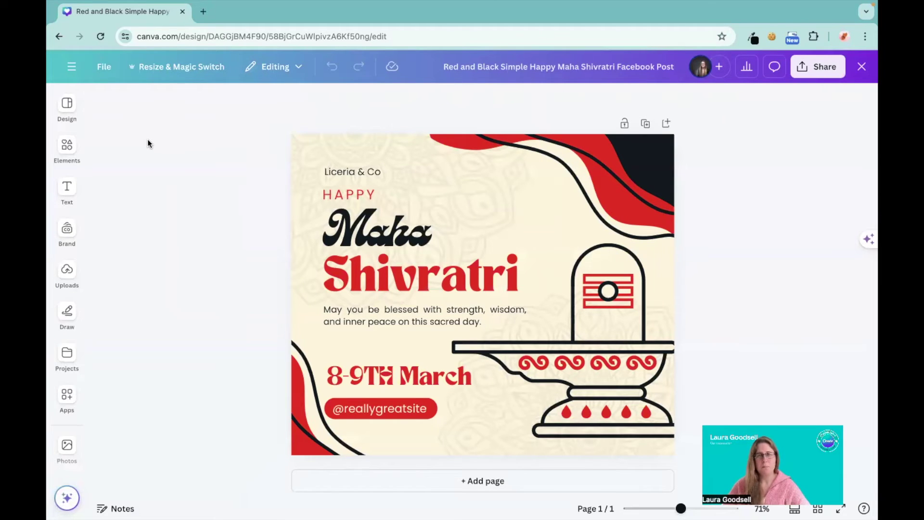
# Go back to the home page and reopen the Maha Shivratri Facebook post design in the editor
pyautogui.click(57, 36)
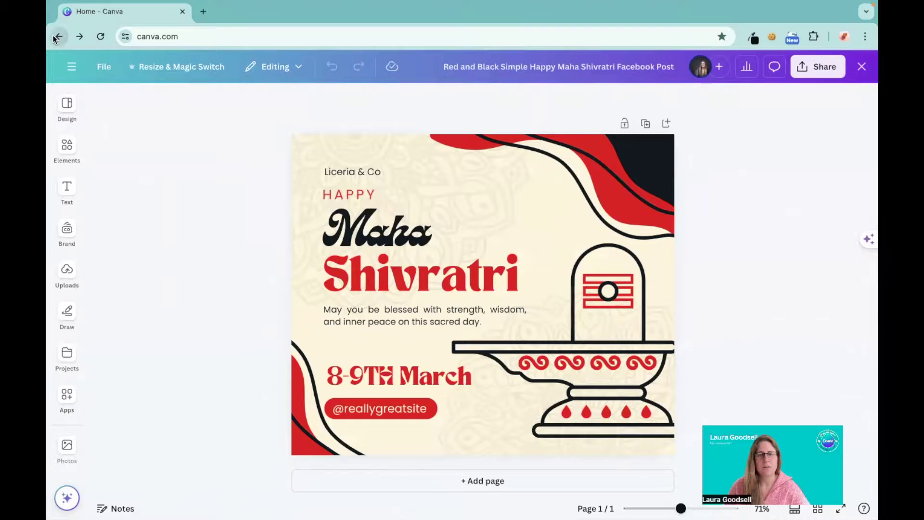
pyautogui.click(310, 379)
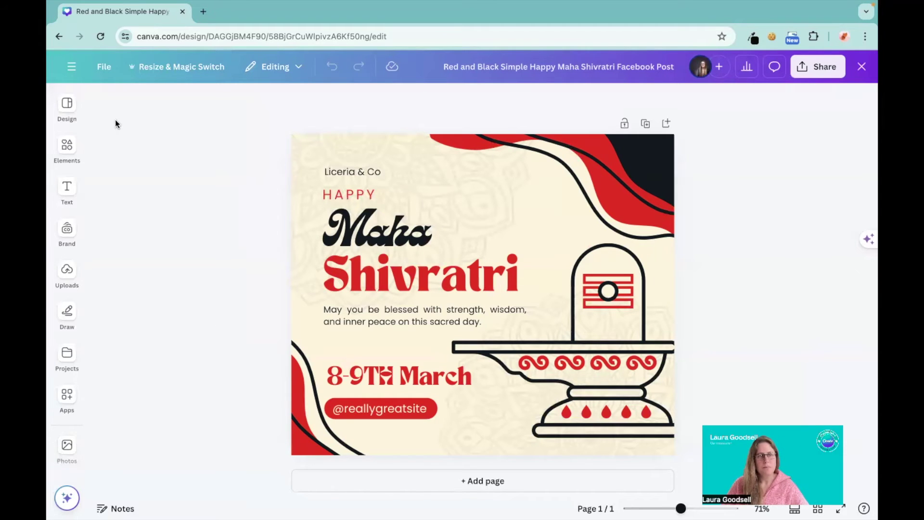
# Look through the editor's Design, Elements, Text, Brand, Uploads, Draw, Projects and Apps sections one after another
pyautogui.click(66, 107)
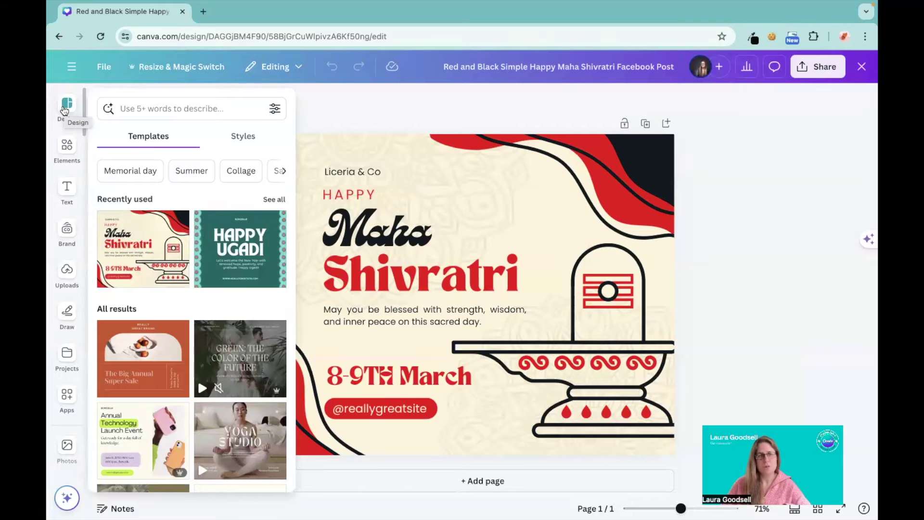
pyautogui.click(65, 153)
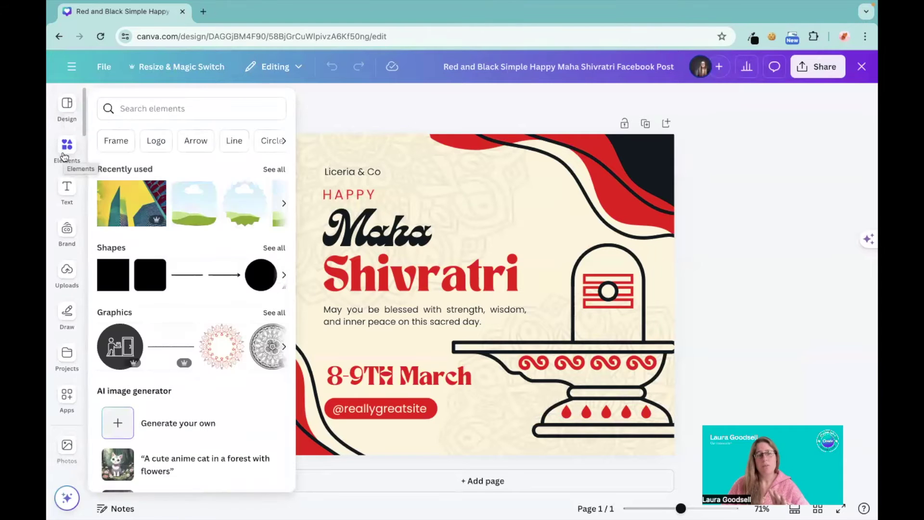
pyautogui.click(67, 188)
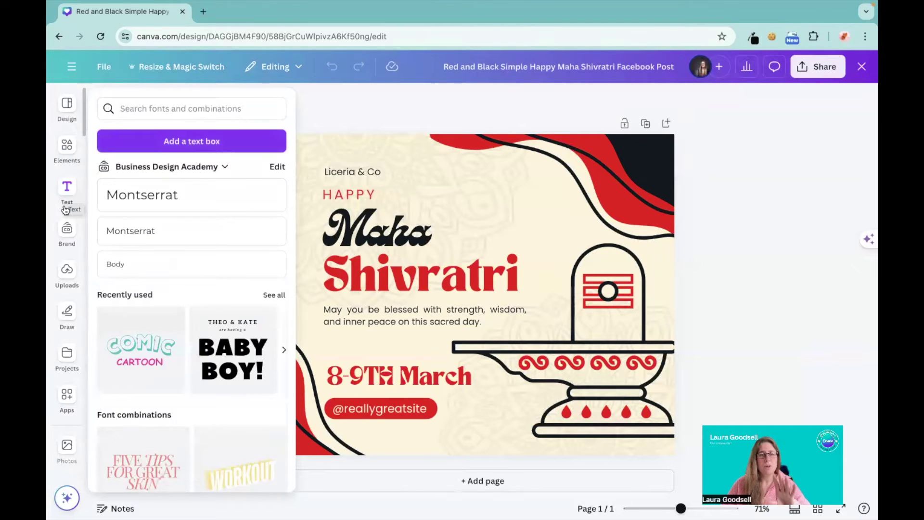
pyautogui.click(67, 232)
pyautogui.click(67, 271)
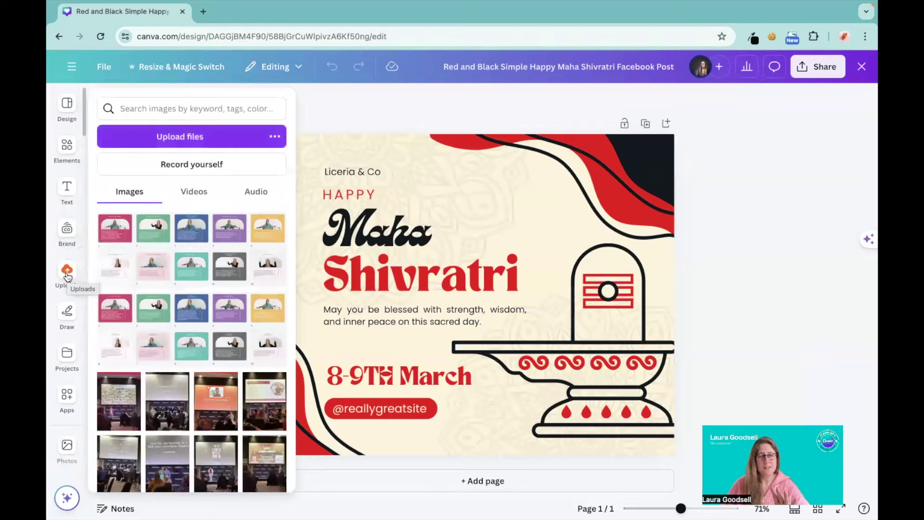
pyautogui.click(68, 312)
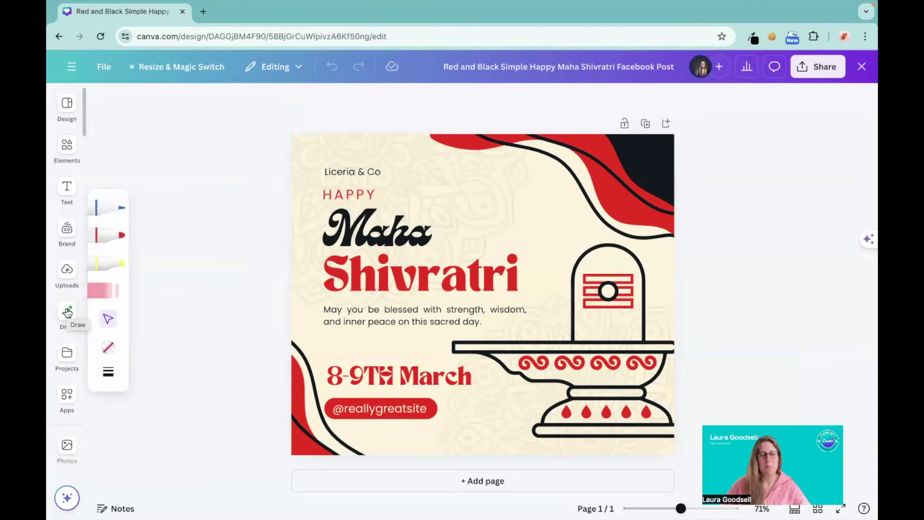
pyautogui.click(65, 351)
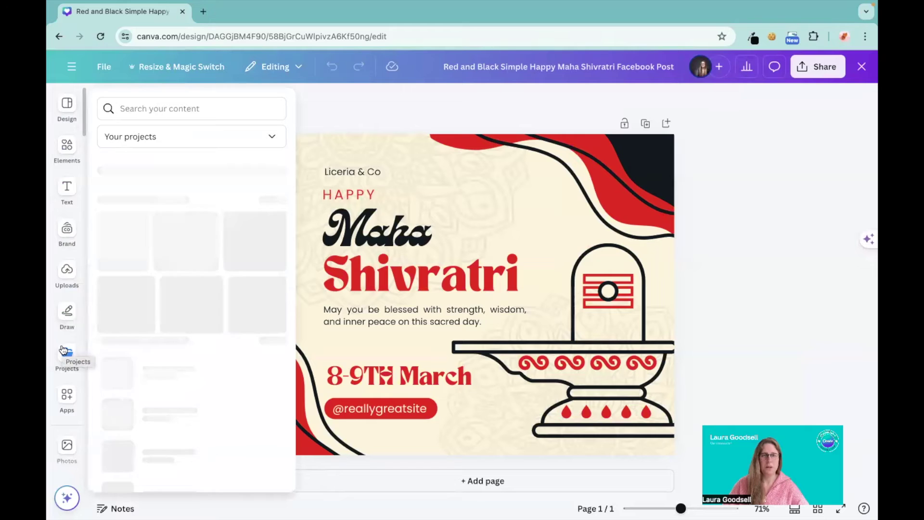
pyautogui.click(67, 393)
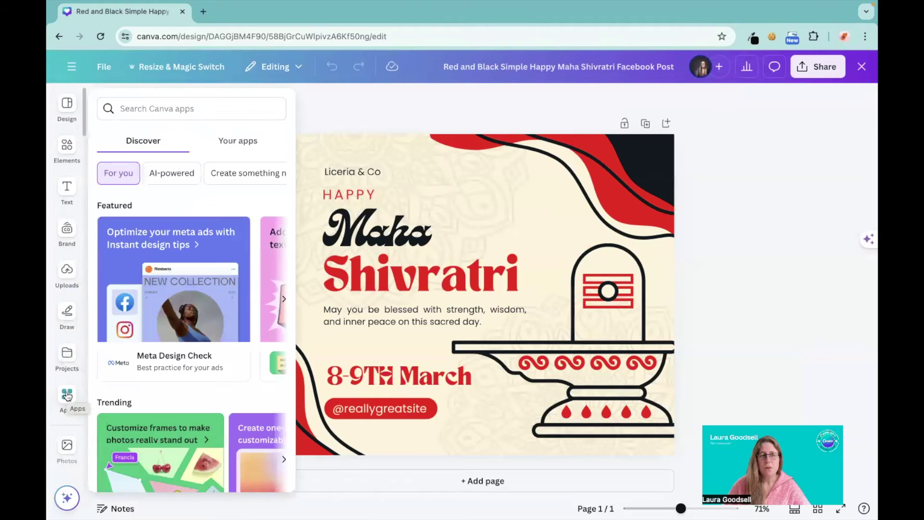